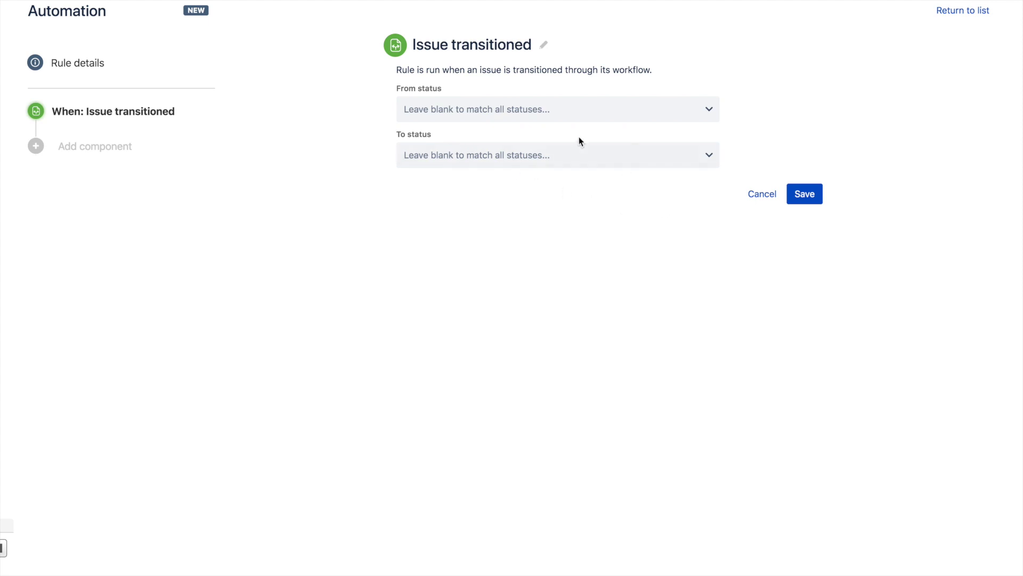
# - Save the Issue transitioned trigger with the From and To status filters left empty
pyautogui.click(534, 157)
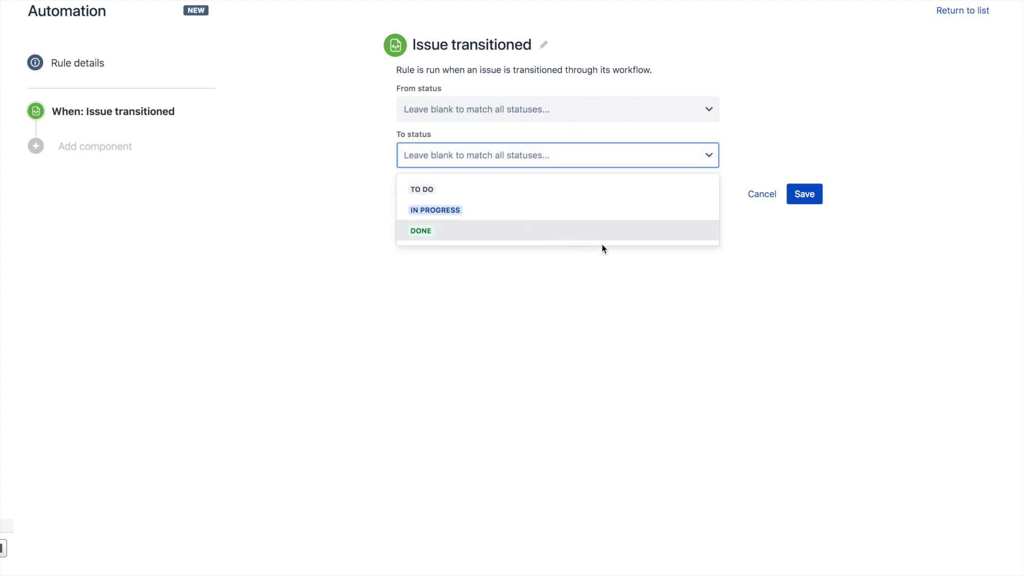
pyautogui.click(834, 272)
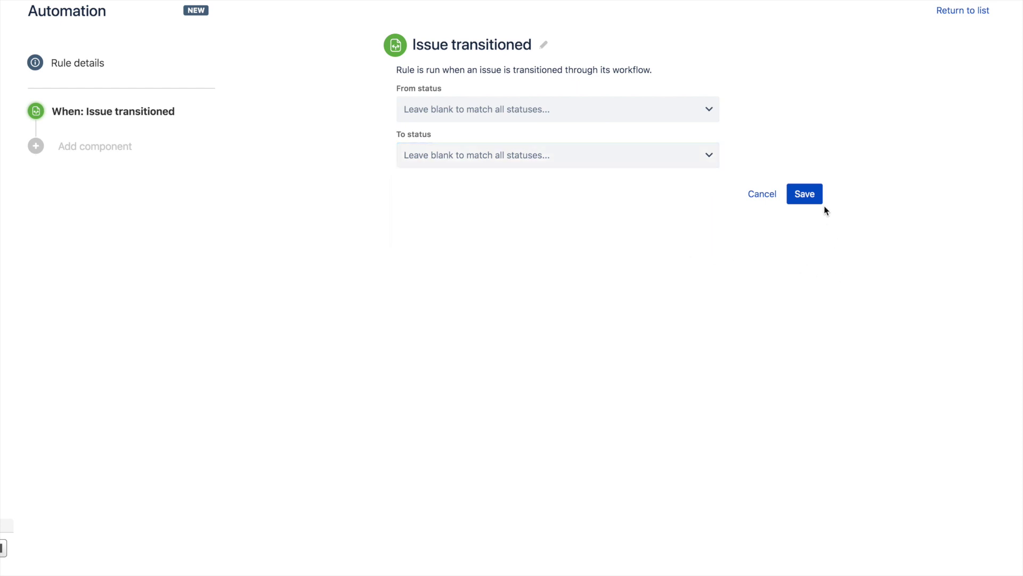
pyautogui.click(808, 198)
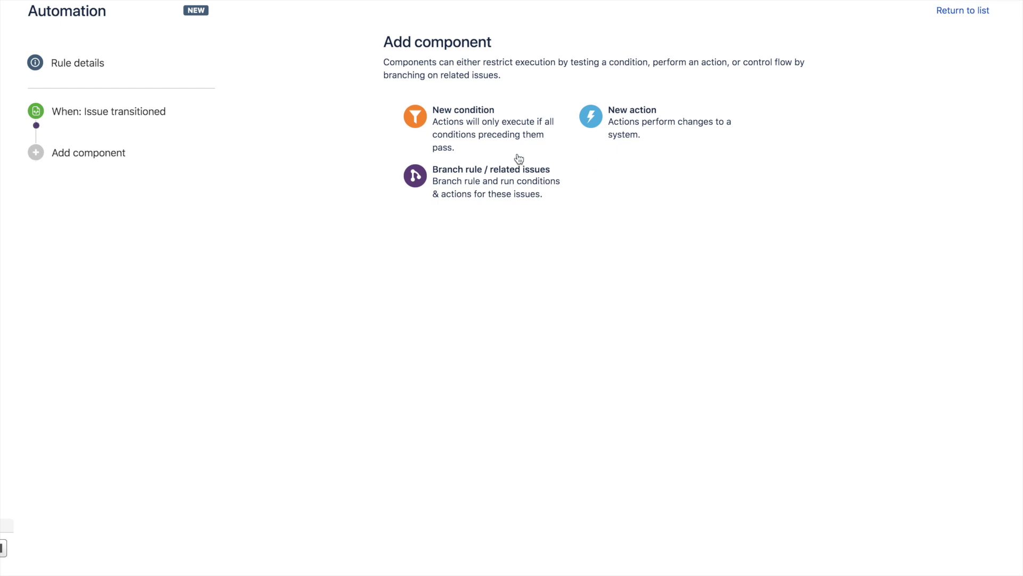
# - Add an Issue fields condition requiring the Issue Type field to equal Sub-task
pyautogui.click(477, 124)
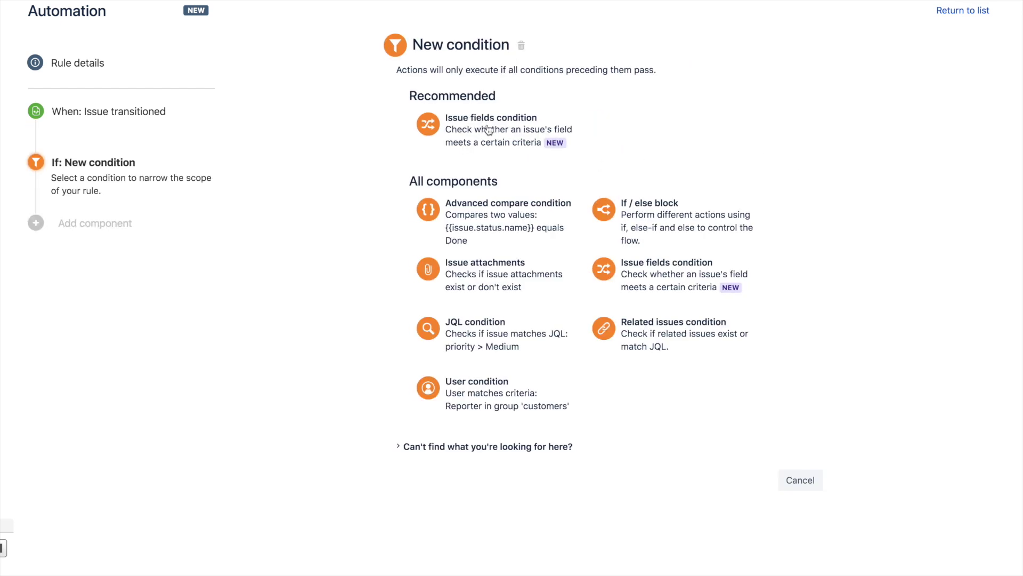
pyautogui.click(488, 129)
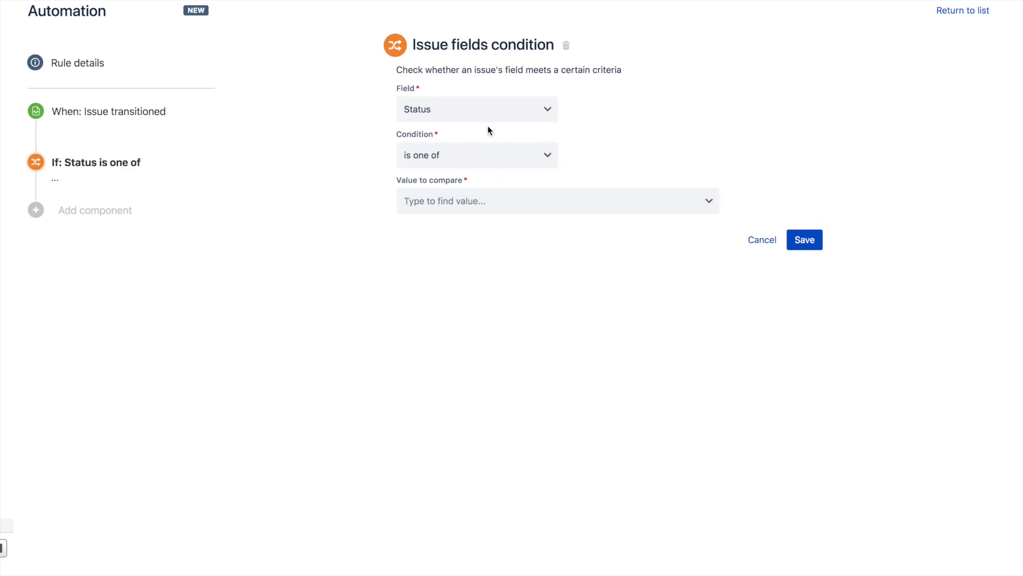
pyautogui.click(453, 112)
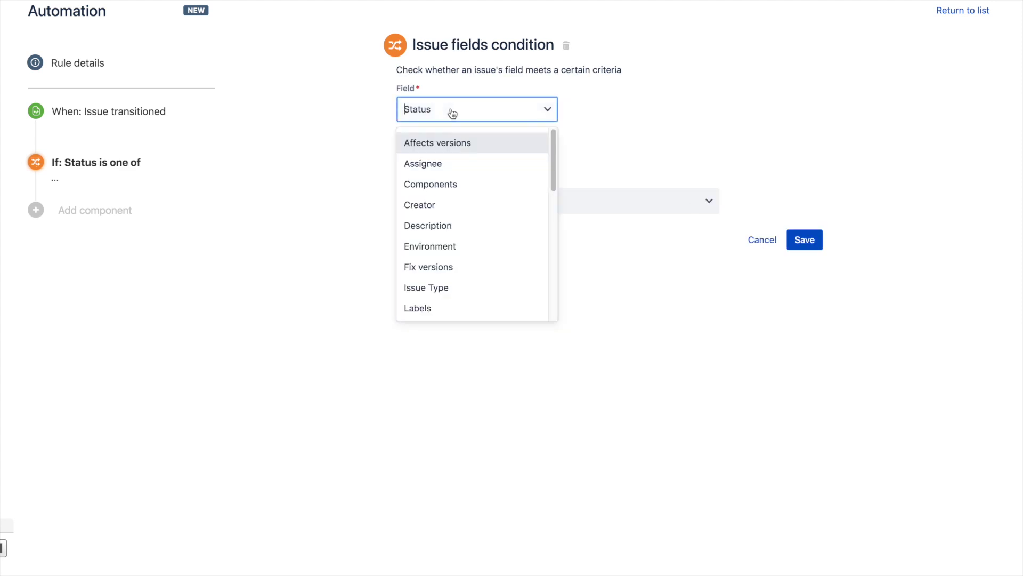
pyautogui.click(452, 287)
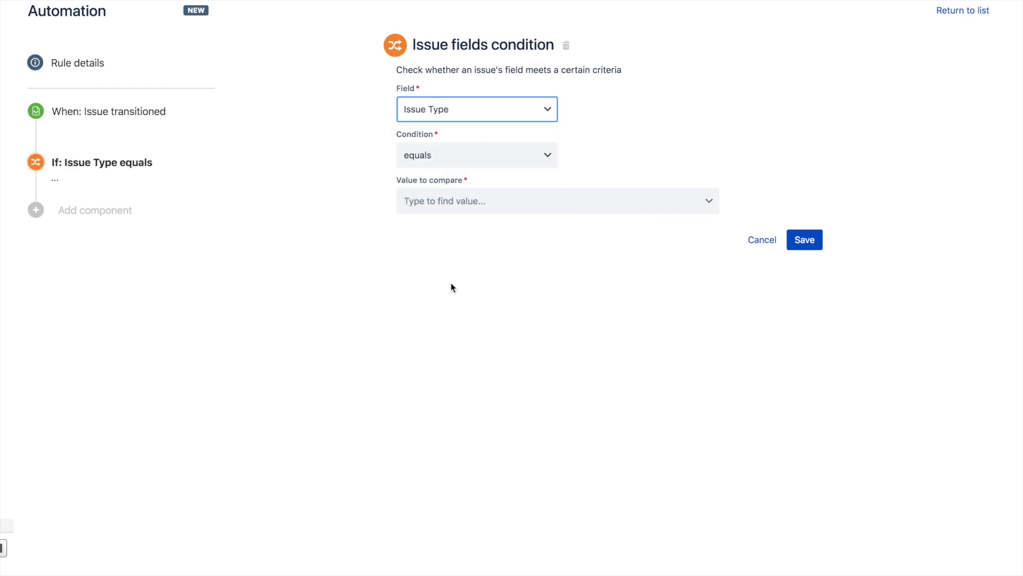
pyautogui.click(451, 201)
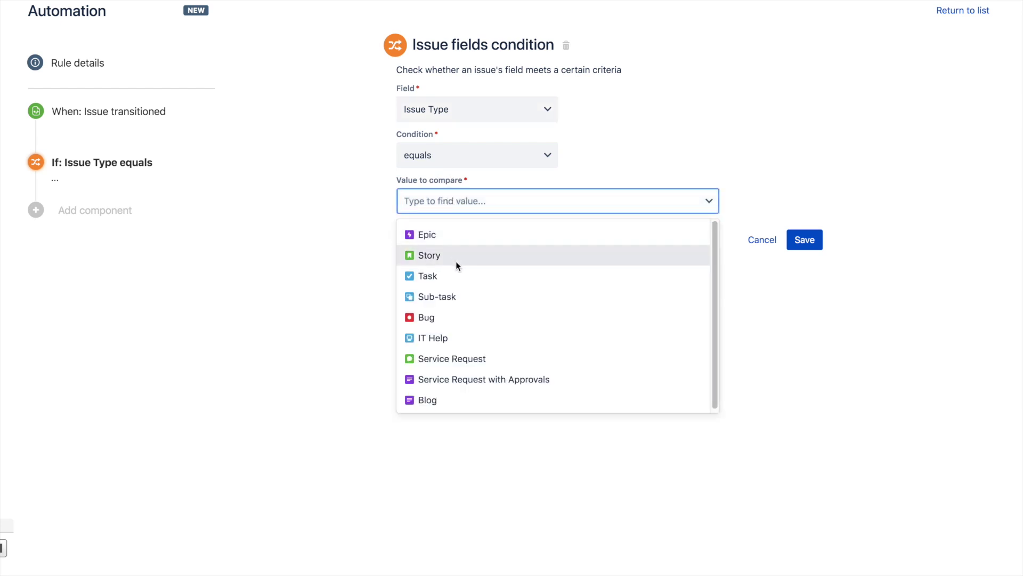
pyautogui.click(477, 296)
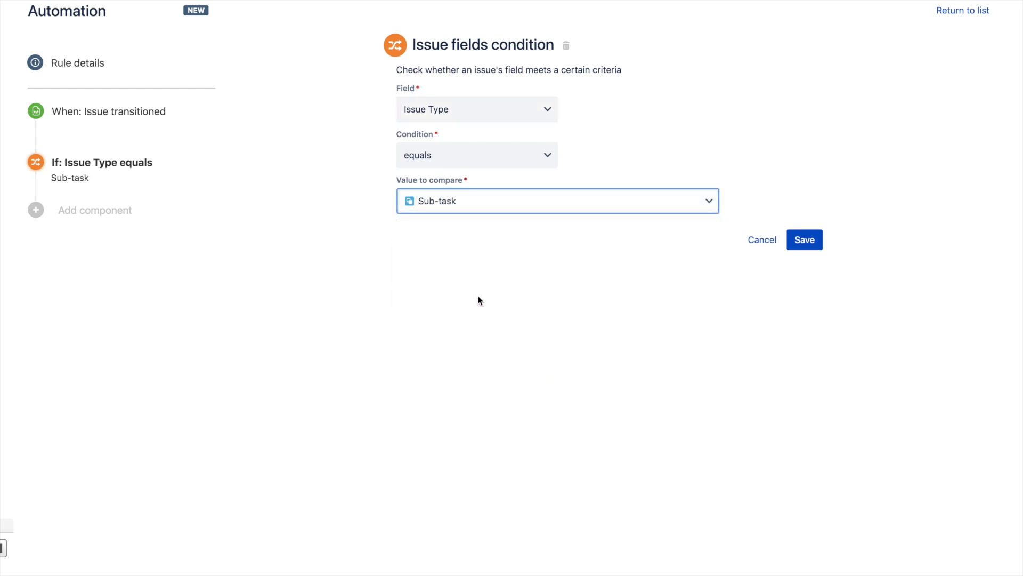
pyautogui.click(417, 313)
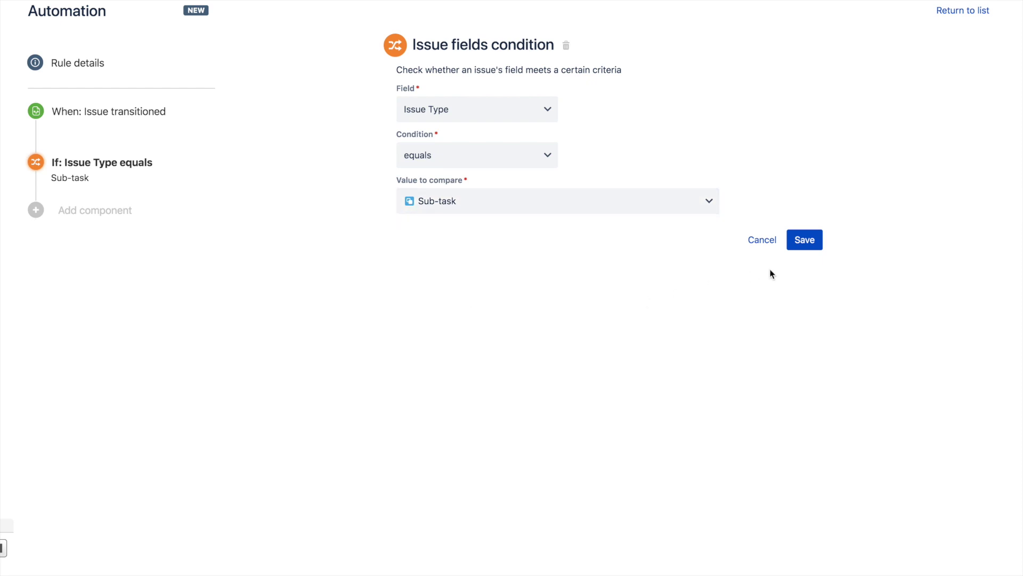
pyautogui.click(808, 243)
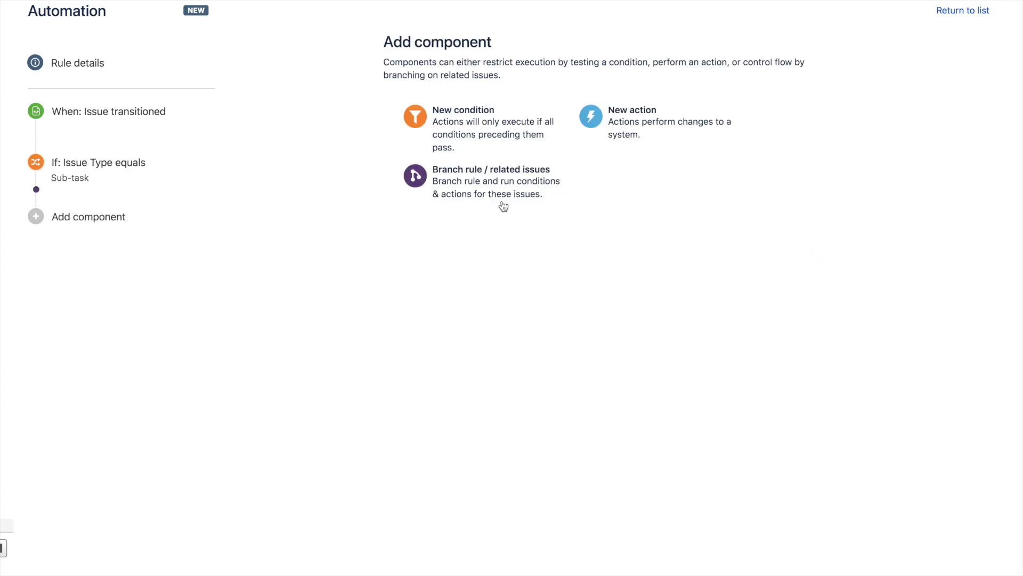
# - Add a related-issues branch whose following components act on the Parent issue
pyautogui.click(478, 195)
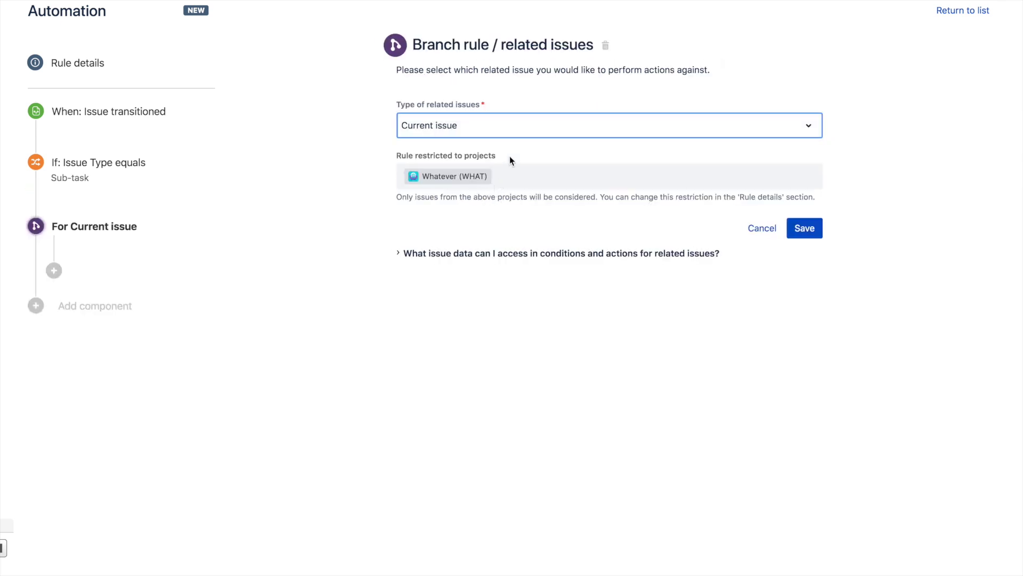
pyautogui.click(474, 126)
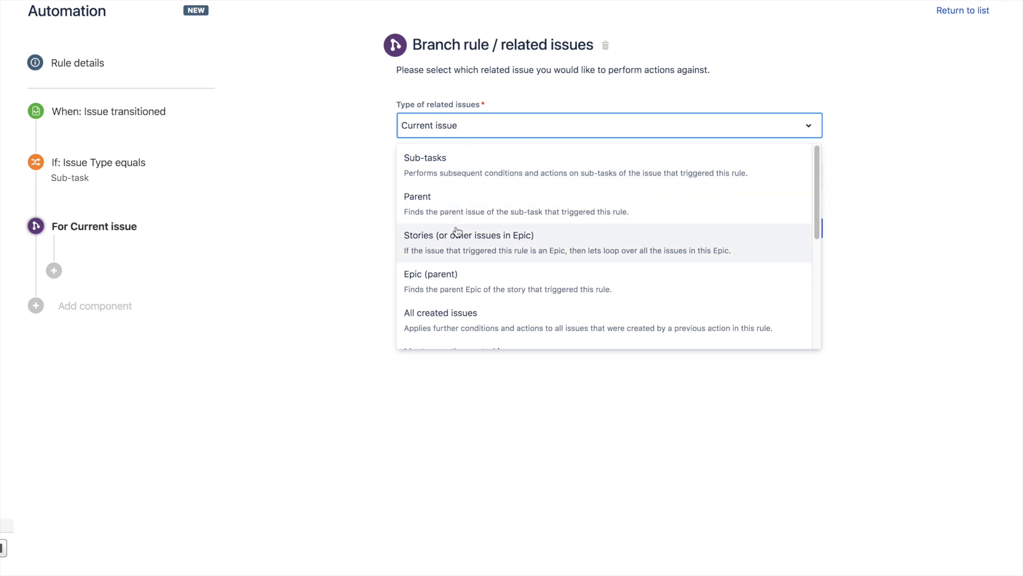
pyautogui.scroll(-1, 457, 238)
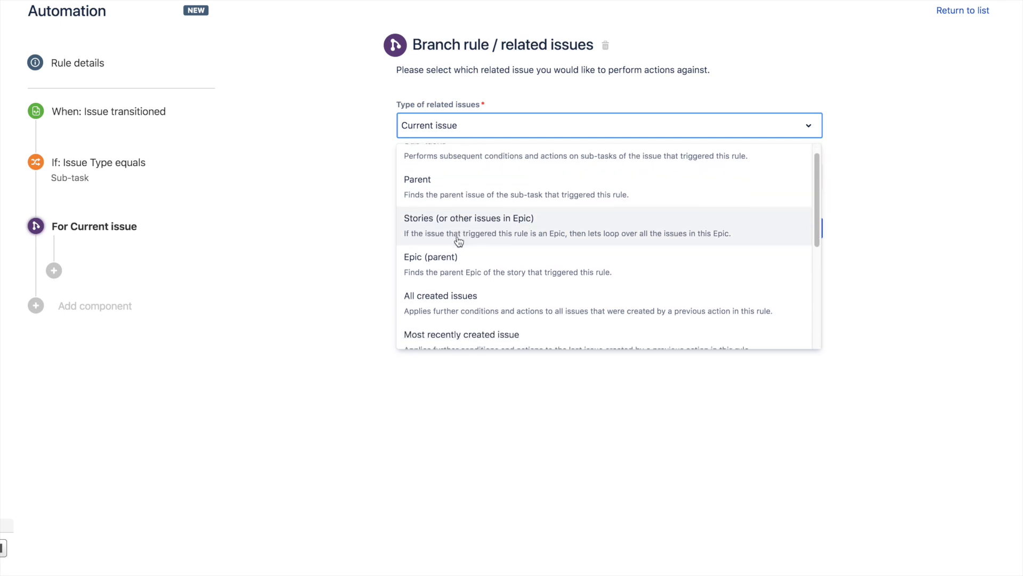
pyautogui.scroll(-1, 457, 215)
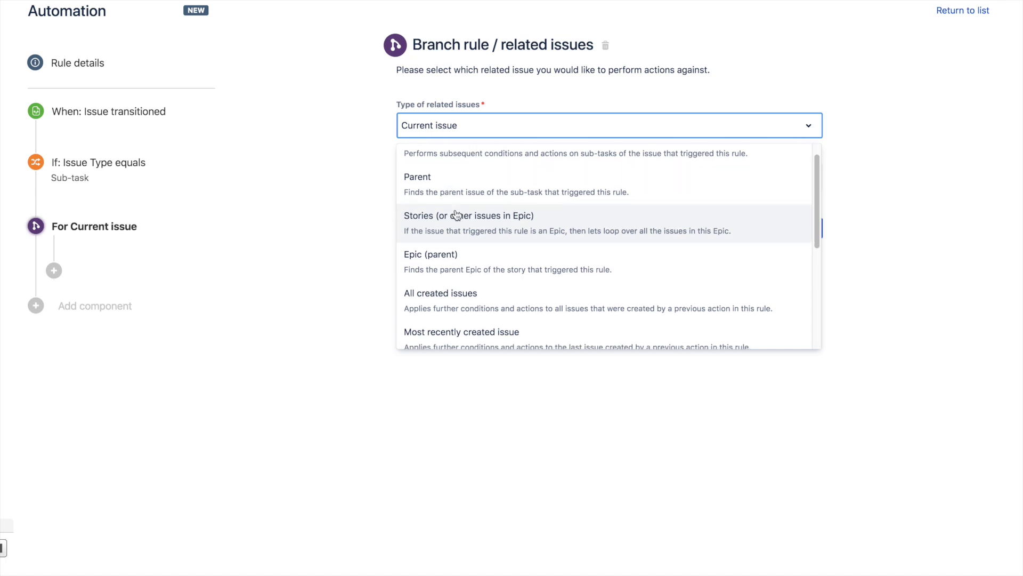
pyautogui.click(450, 185)
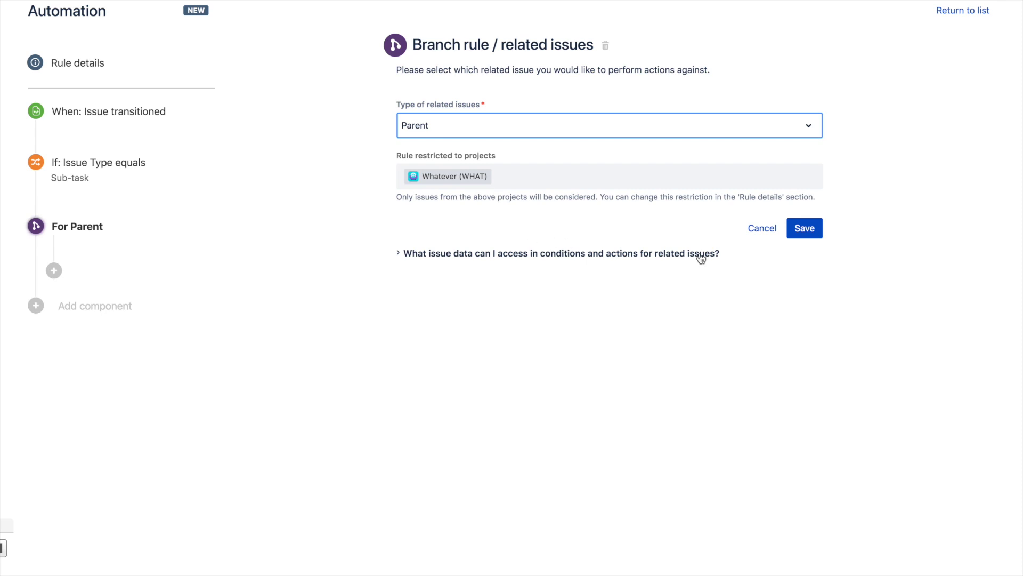
pyautogui.click(546, 180)
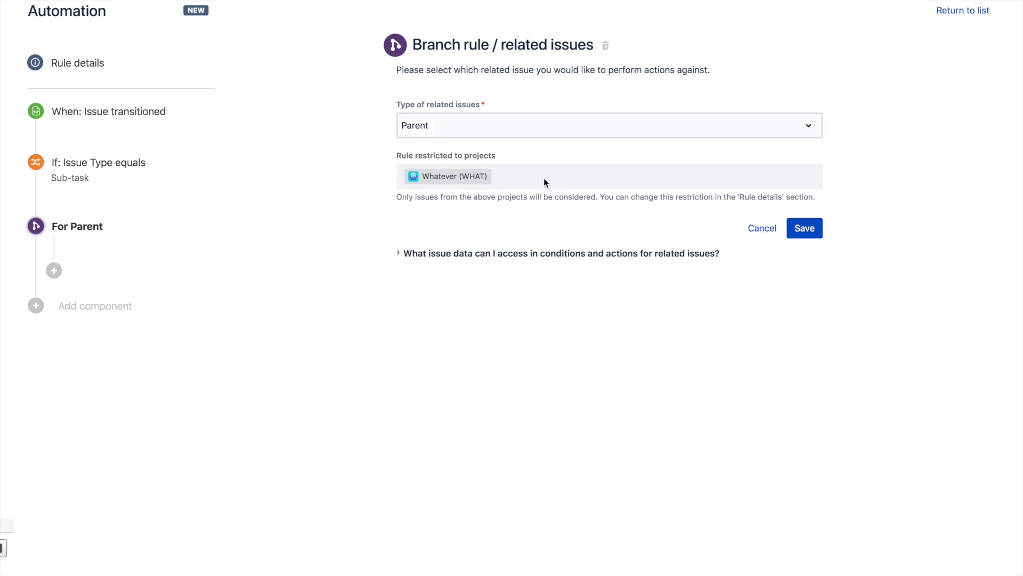
pyautogui.click(527, 182)
pyautogui.click(800, 231)
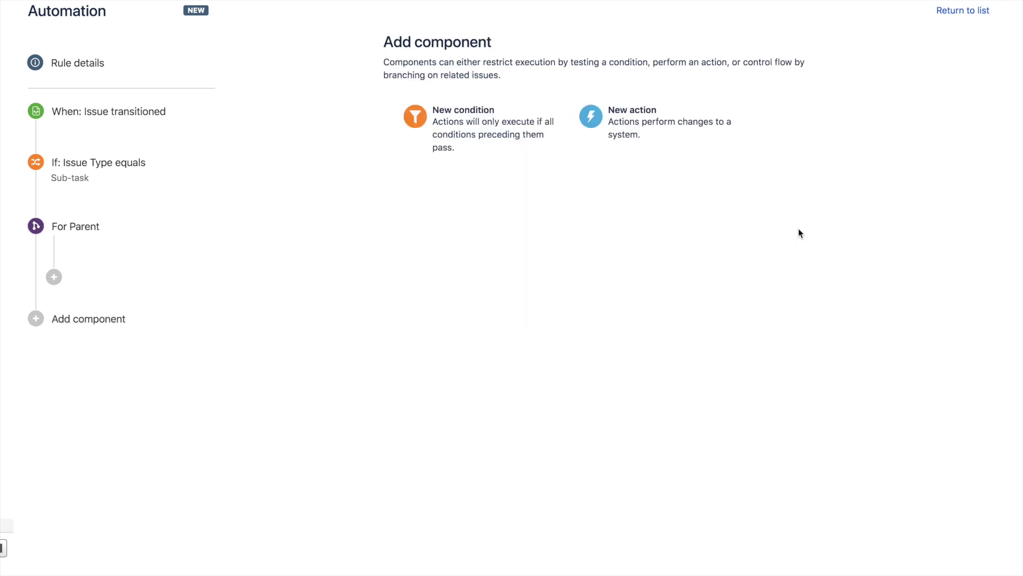
# - Add a Related issues condition where all Sub-tasks must match the validated JQL 'status = Done'
pyautogui.click(474, 128)
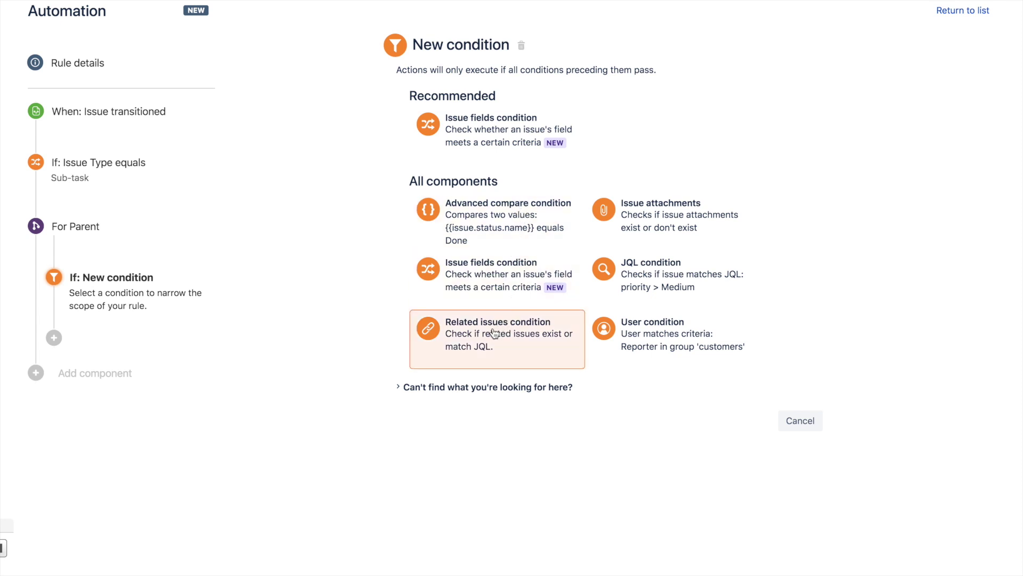
pyautogui.click(494, 333)
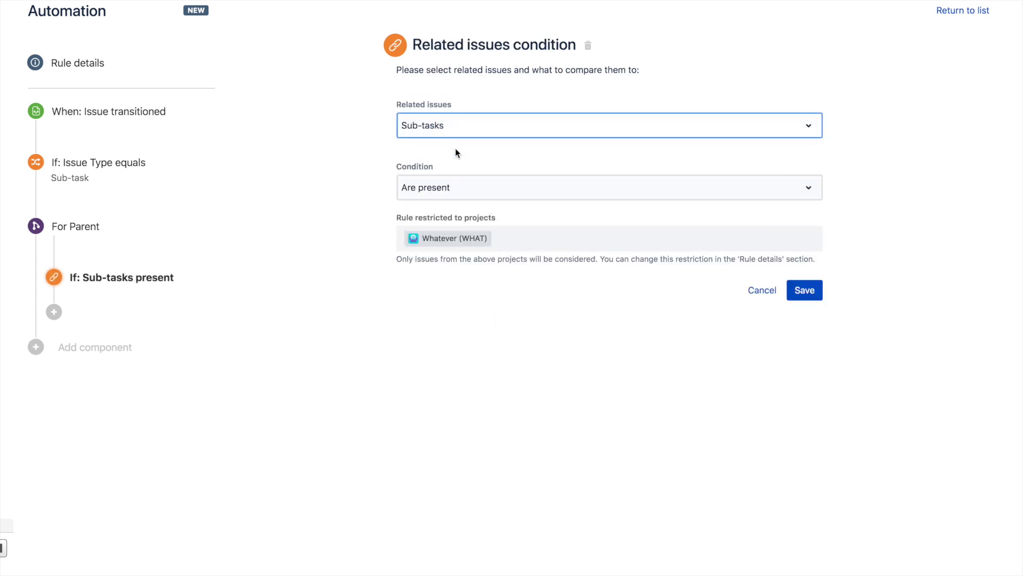
pyautogui.click(453, 190)
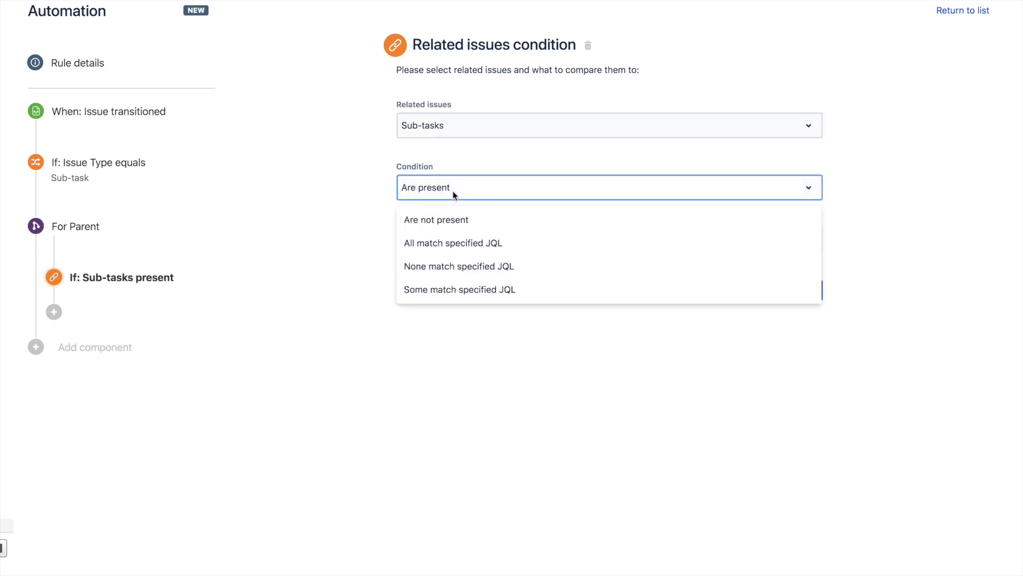
pyautogui.click(460, 252)
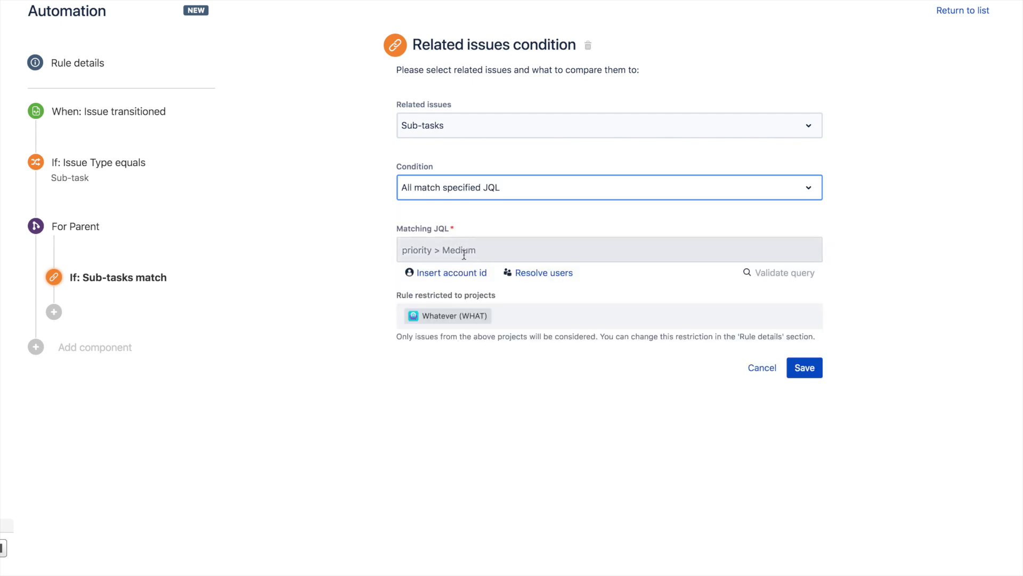
pyautogui.click(464, 256)
pyautogui.write('status')
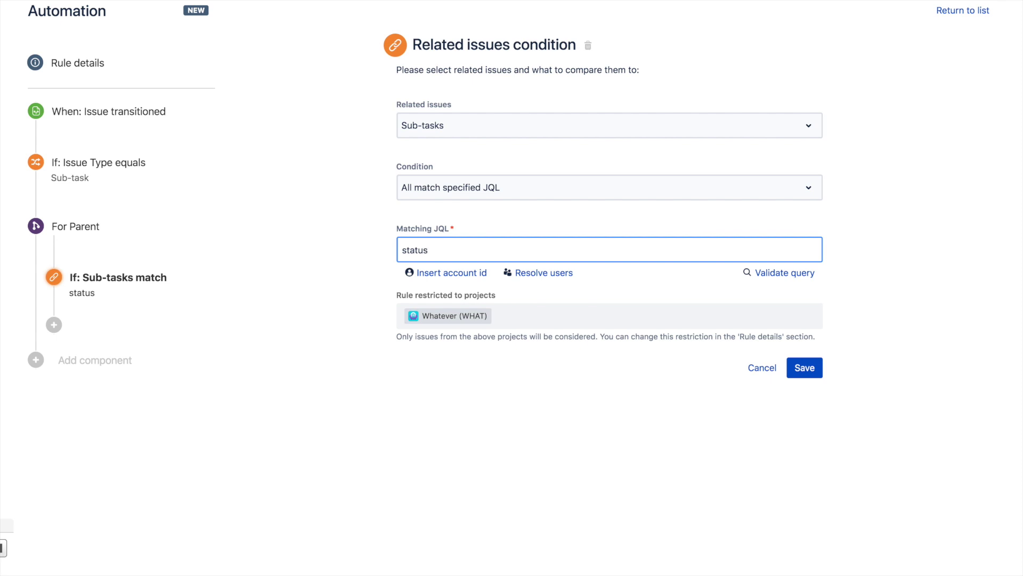
pyautogui.write(' = Done')
pyautogui.click(767, 274)
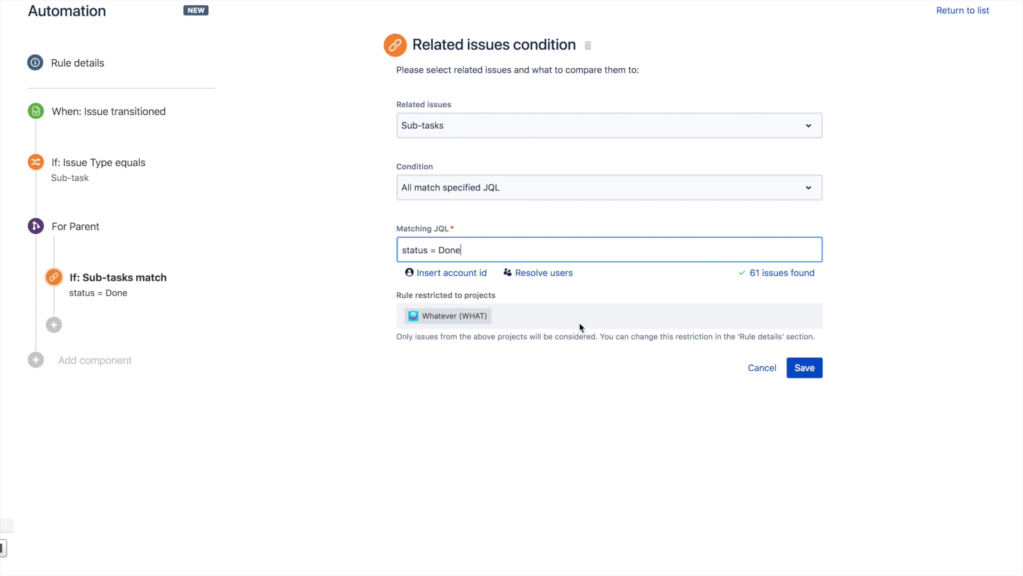
pyautogui.click(808, 372)
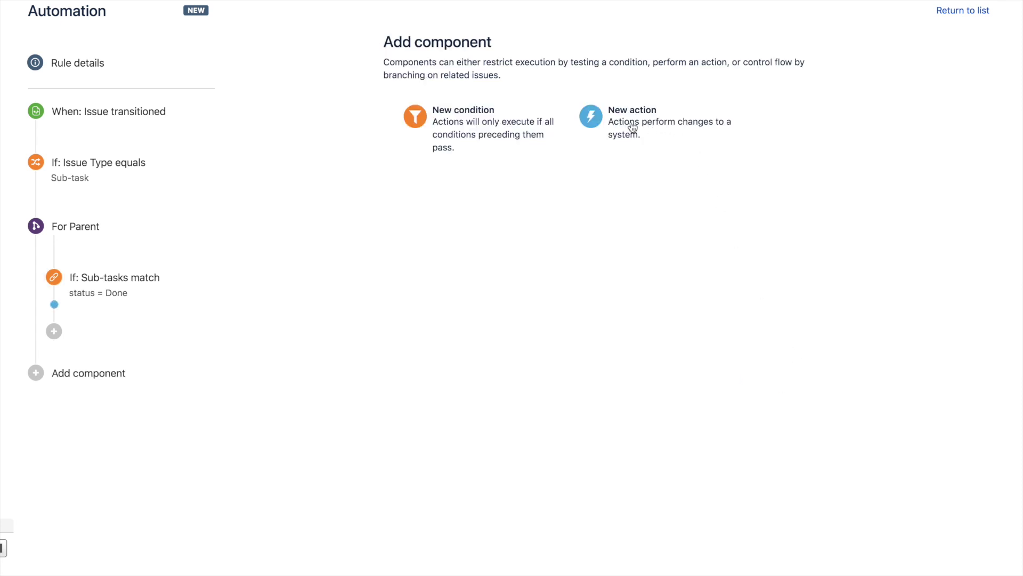
# - Add a Transition issue action with Done as the destination status
pyautogui.click(628, 120)
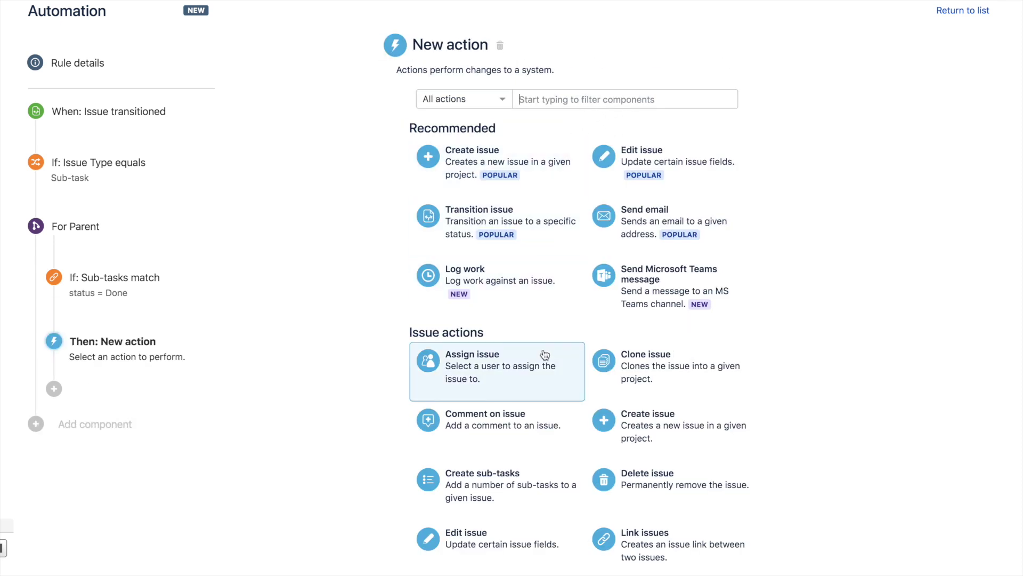
pyautogui.click(510, 211)
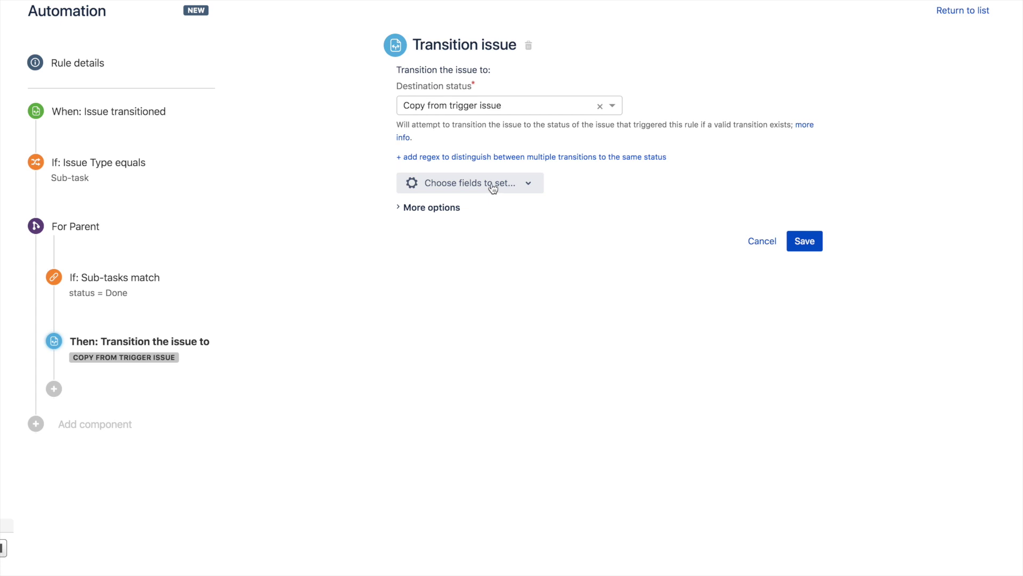
pyautogui.click(459, 110)
pyautogui.scroll(-1, 464, 181)
pyautogui.scroll(-1, 463, 208)
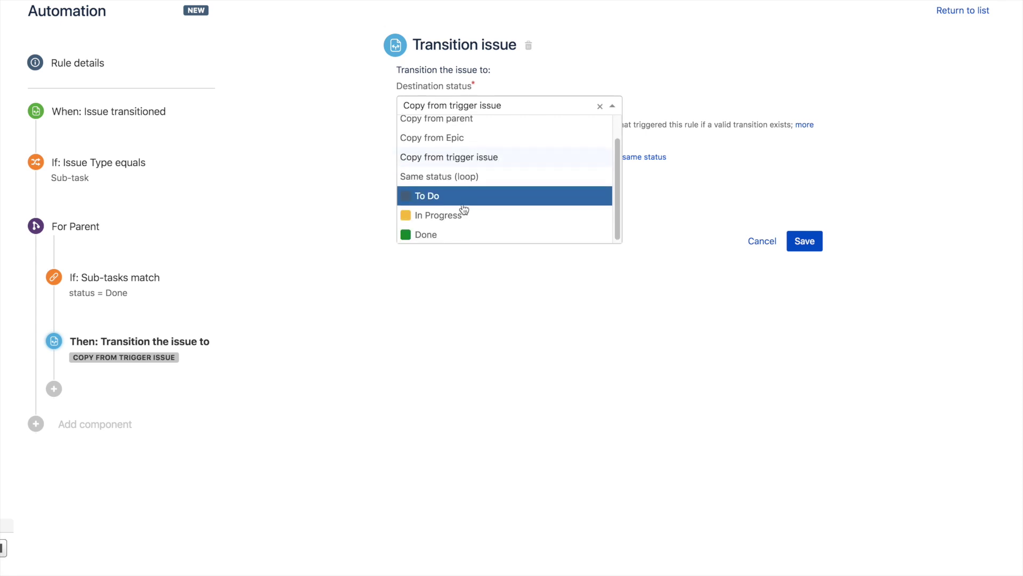
pyautogui.click(462, 238)
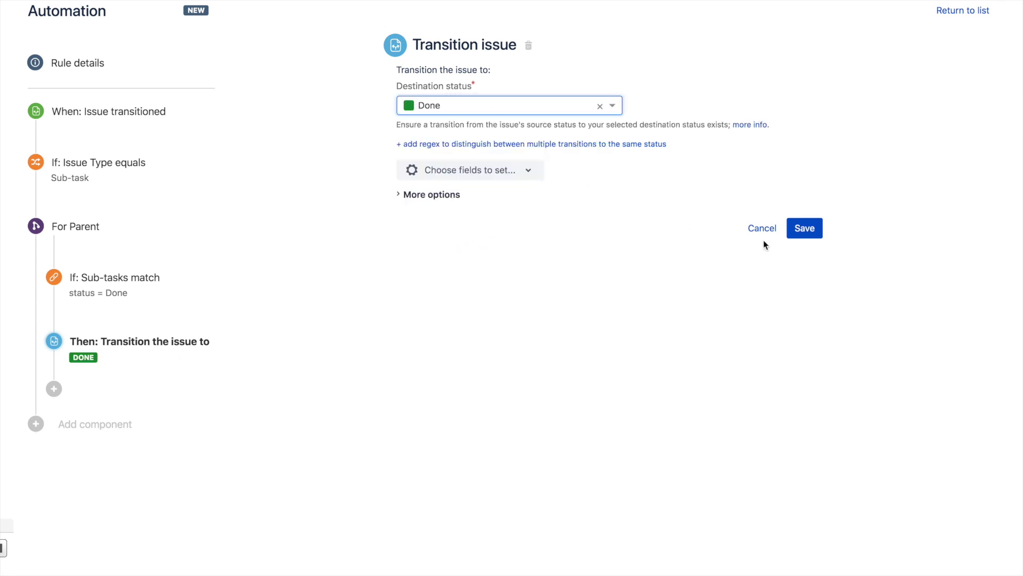
pyautogui.click(810, 231)
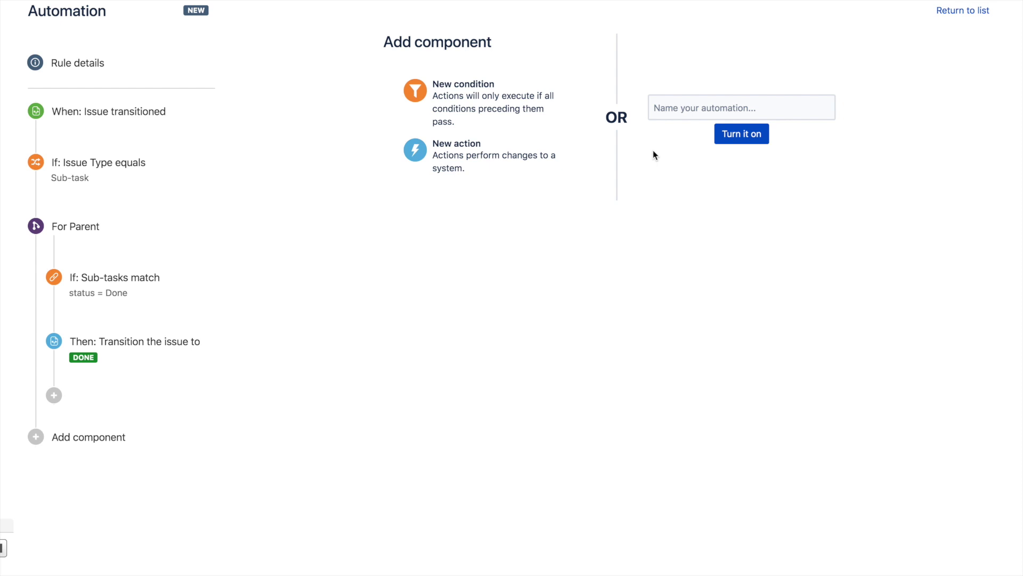
# - Name the rule 'Transition the parent issue when all subtasks are resolved' and turn it on
pyautogui.click(678, 109)
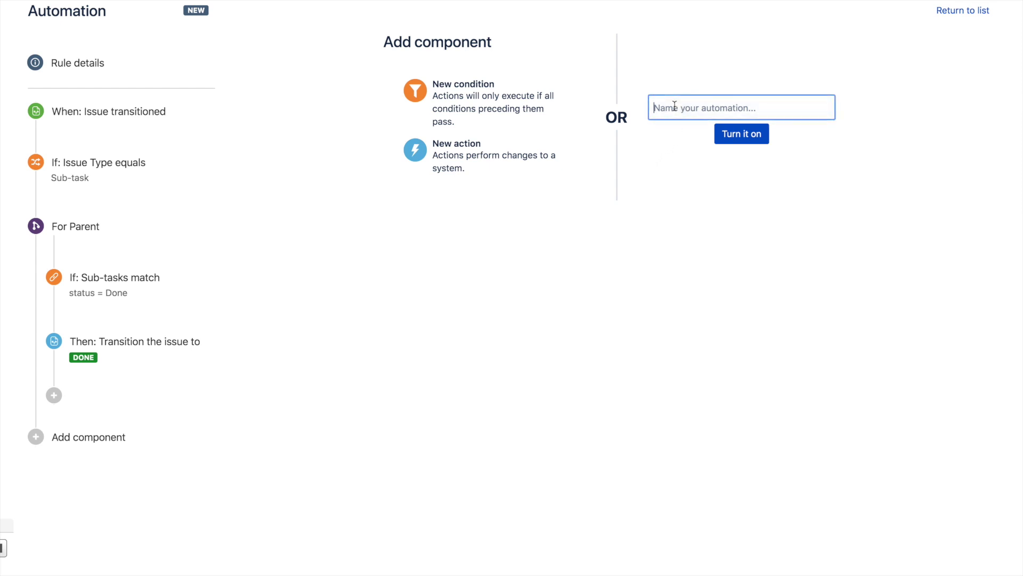
pyautogui.write('Transition the parent issue when all subtasks are resolved')
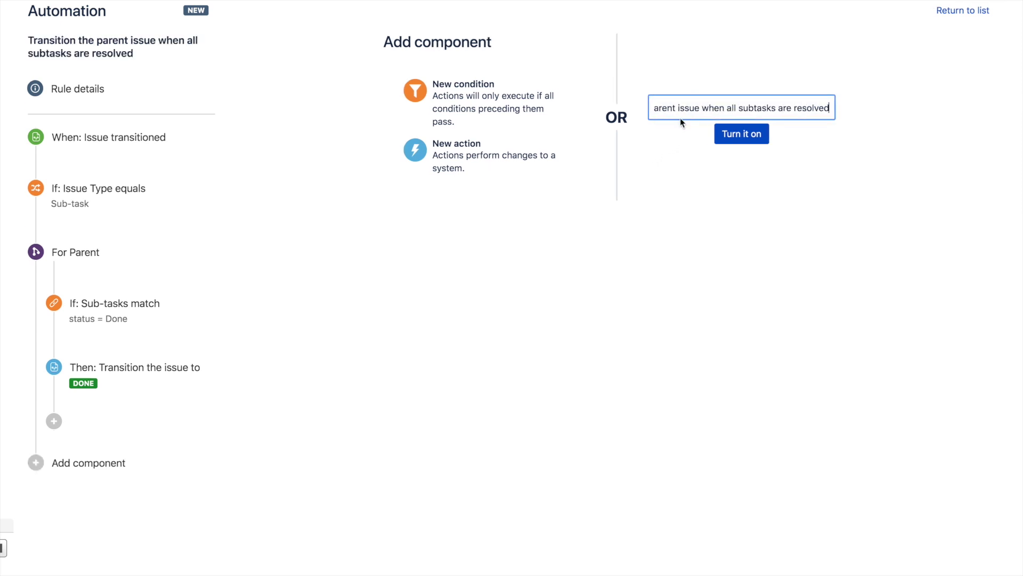
pyautogui.click(740, 134)
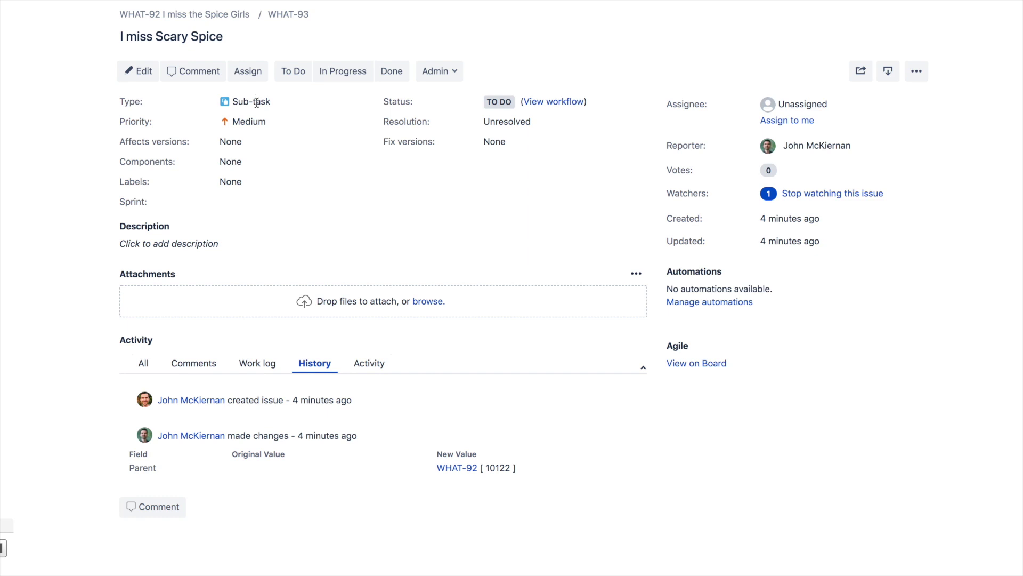
# - Move sub-task WHAT-93 'I miss Scary Spice' to Done and return to parent WHAT-92
pyautogui.click(395, 71)
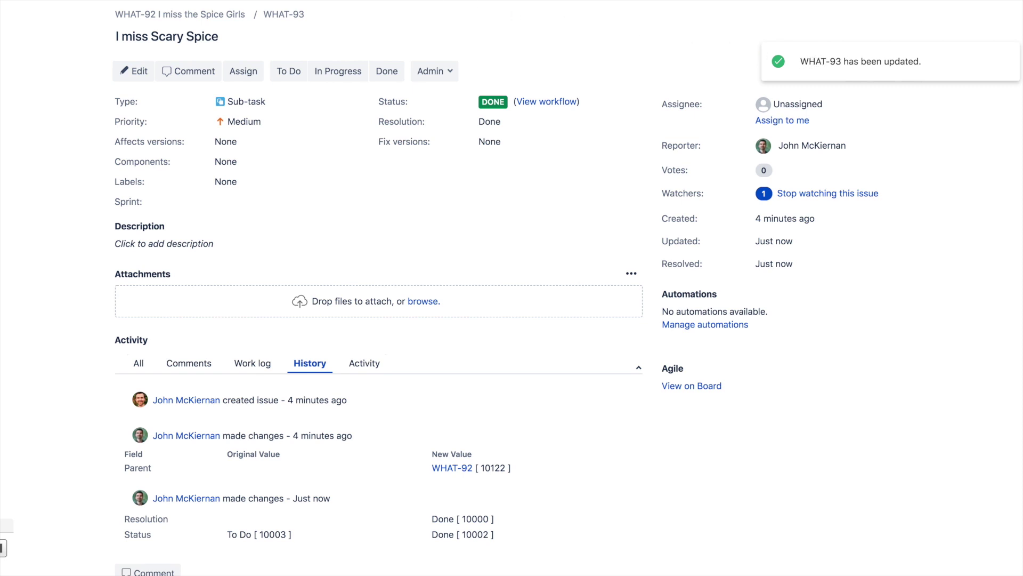
pyautogui.hotkey('alt', 'Left')
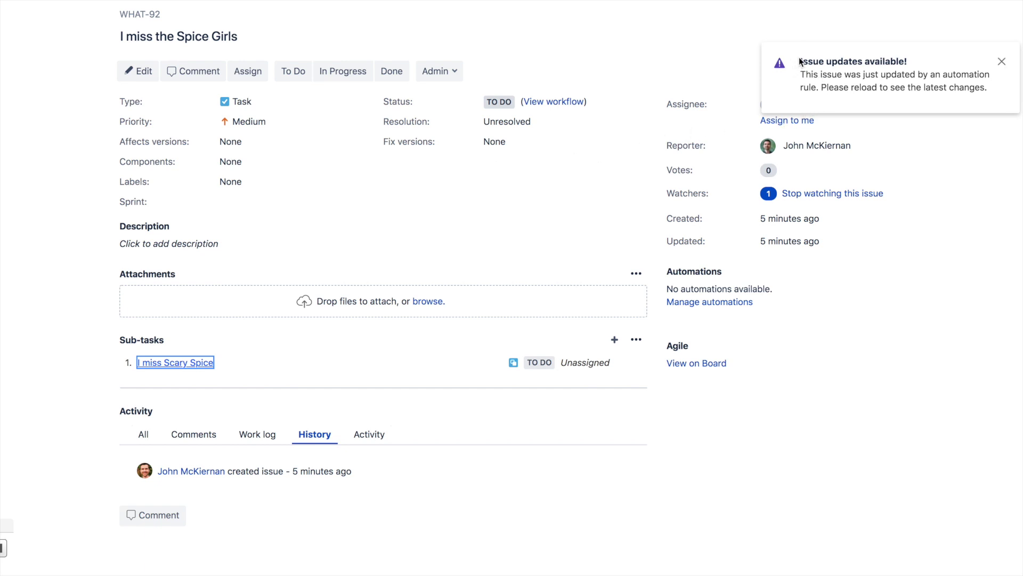
# - Highlight the notice that an automation rule has updated parent issue WHAT-92
pyautogui.moveTo(801, 63); pyautogui.dragTo(986, 89)
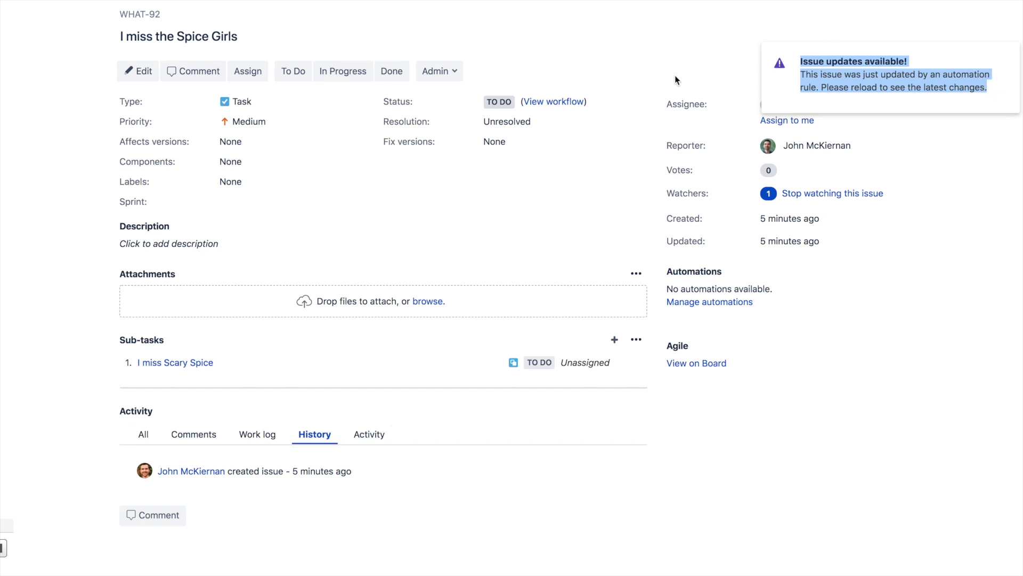